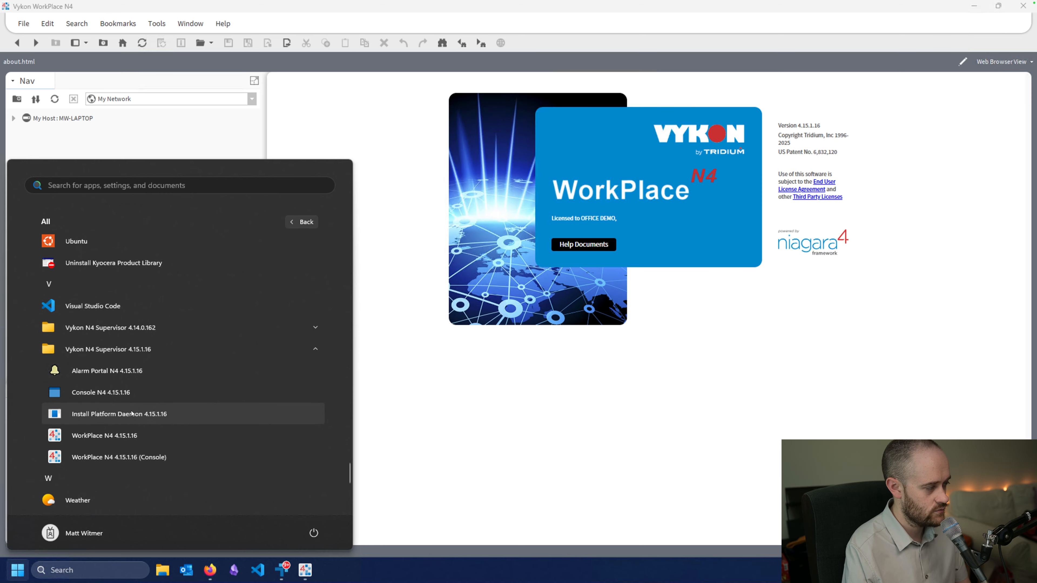
Install Platform Daemon 4.15.1.16 from the Start menu and approve it with admin rights.
{"action": "left_click", "coordinate": [131, 413]}
{"action": "left_click", "coordinate": [449, 378]}
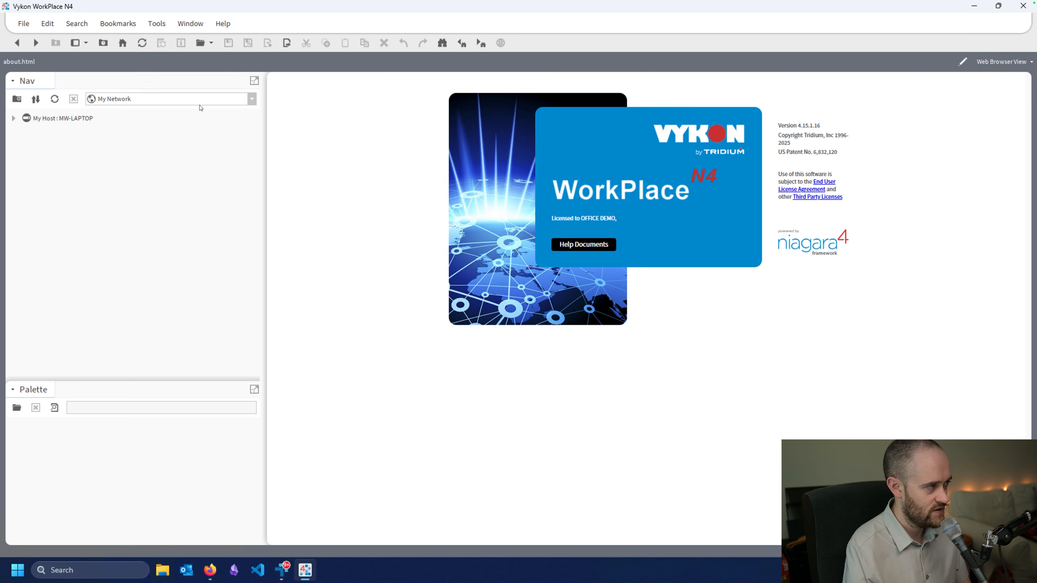
Start the New Station Wizard from Tools, widen the dialog, and enter the name DemoStation.
{"action": "left_click", "coordinate": [157, 25]}
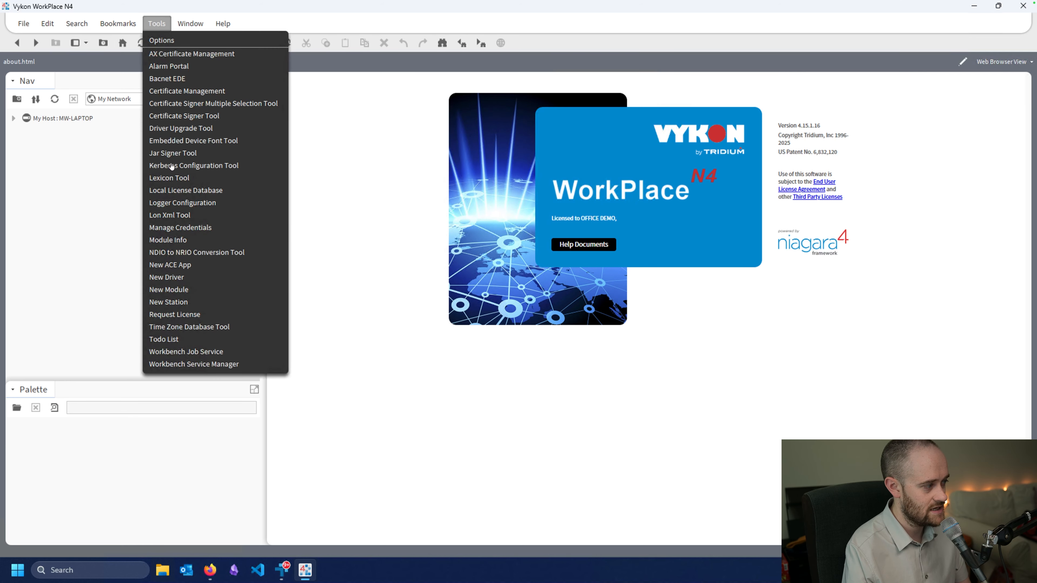
{"action": "left_click", "coordinate": [170, 302]}
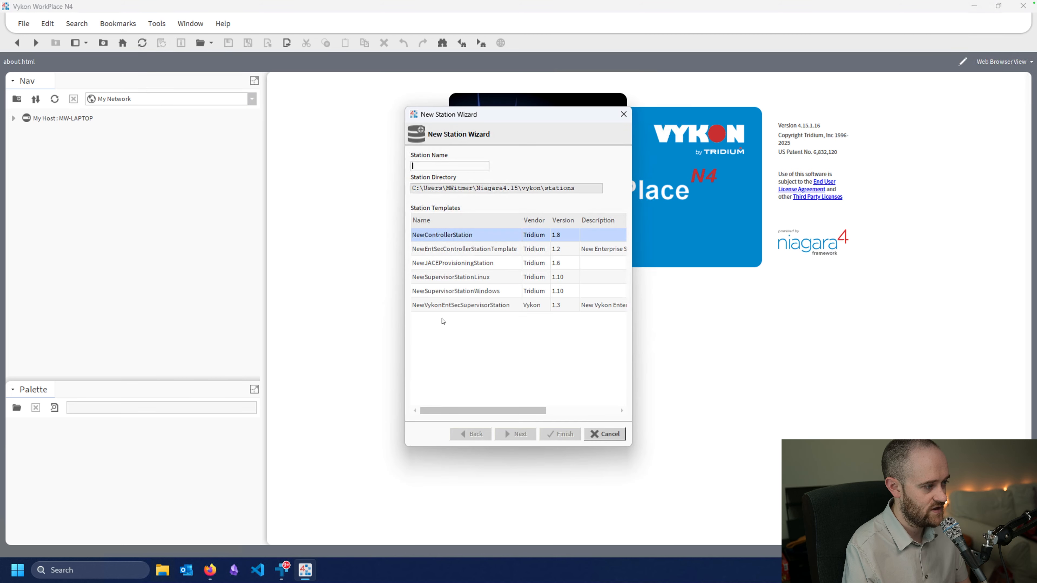
{"action": "left_click_drag", "start_coordinate": [633, 323], "coordinate": [729, 321]}
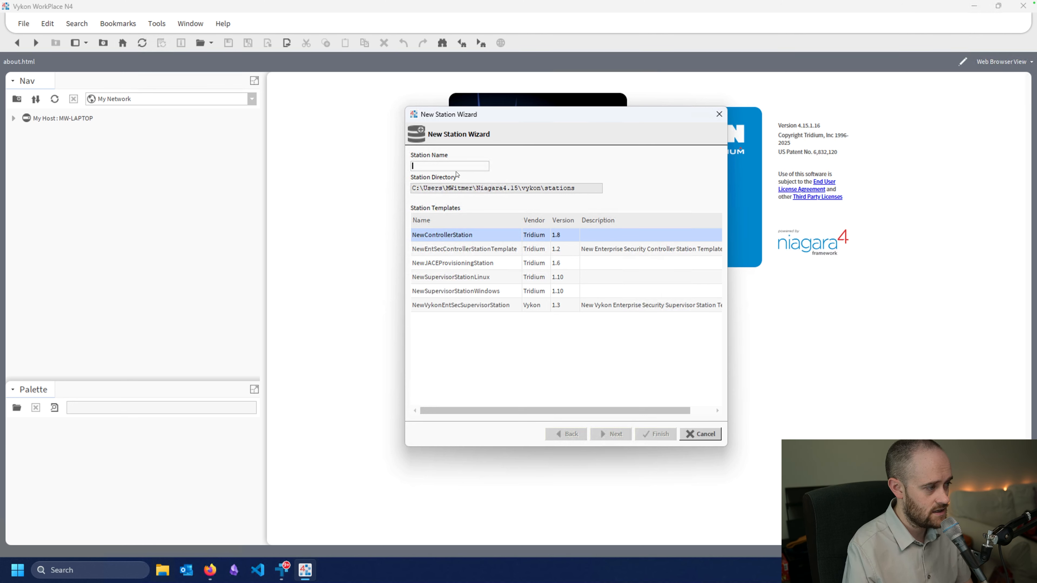
{"action": "type", "text": "DemoSta"}
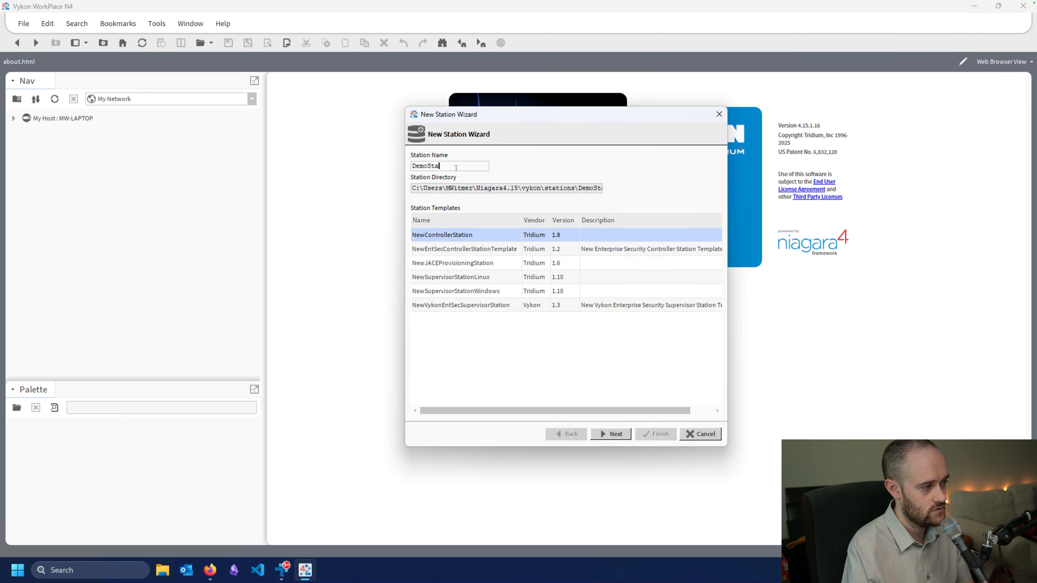
{"action": "type", "text": "tion"}
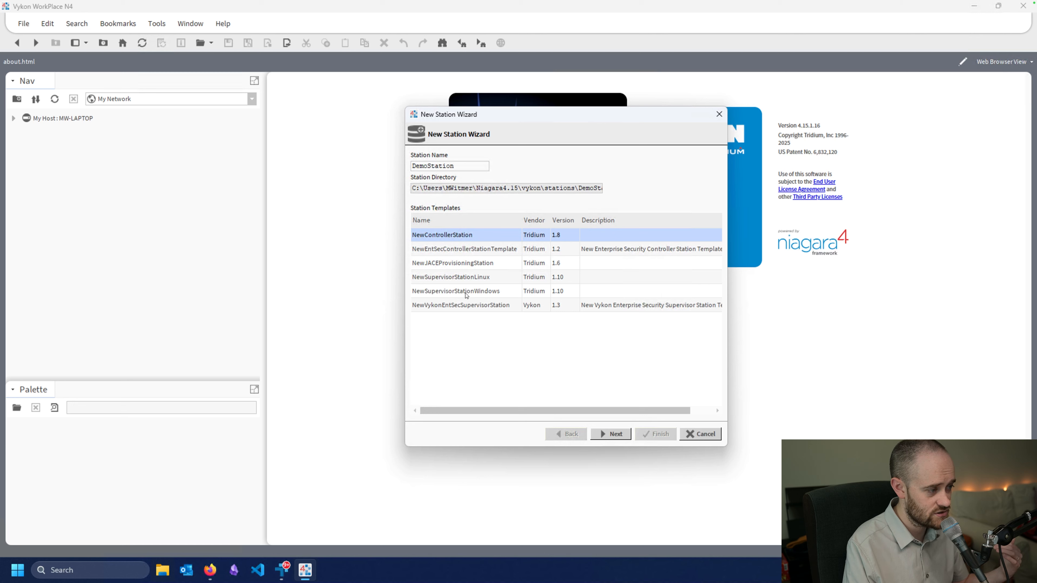
Choose the NewSupervisorStationWindows template and continue to the admin password step.
{"action": "left_click", "coordinate": [449, 297]}
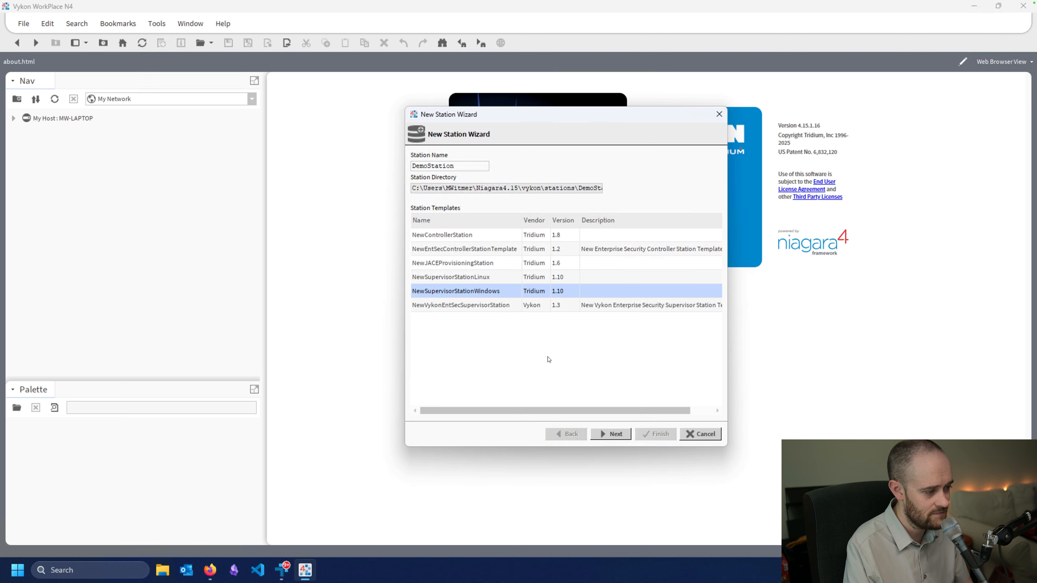
{"action": "left_click", "coordinate": [613, 434]}
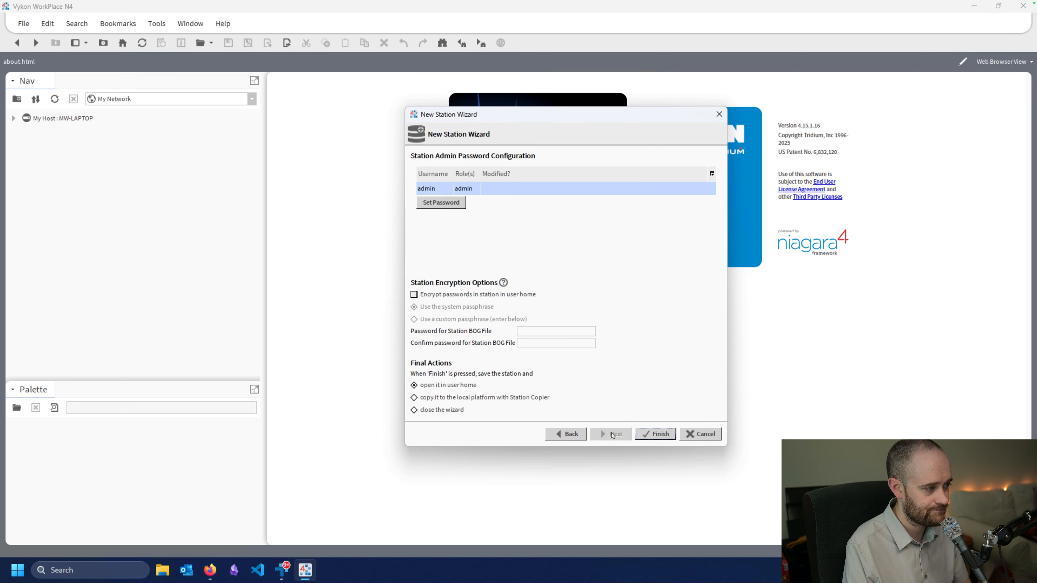
Set a new admin user password, confirm it, and accept.
{"action": "left_click", "coordinate": [440, 203]}
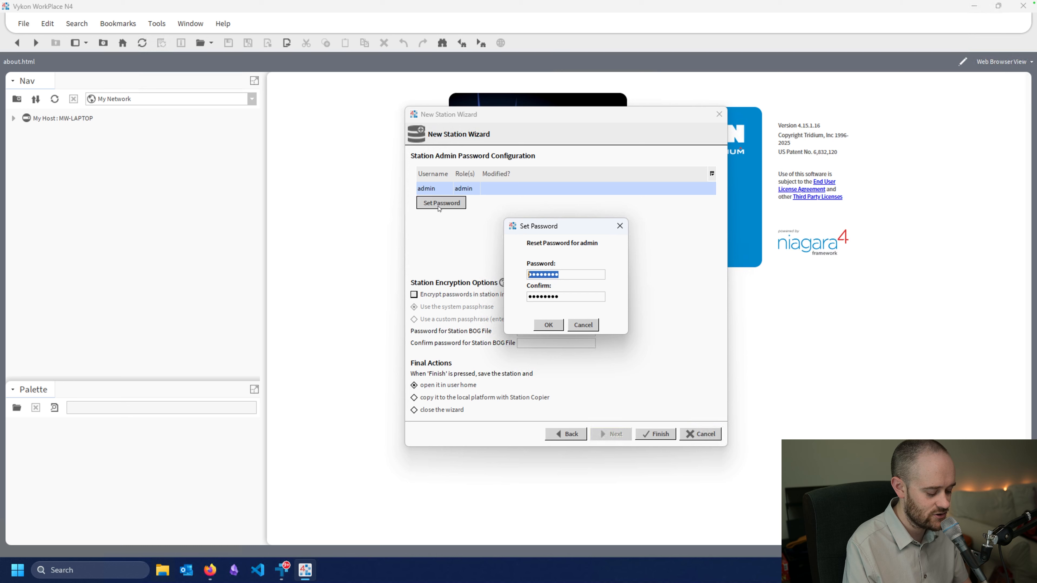
{"action": "type", "text": "••••••••"}
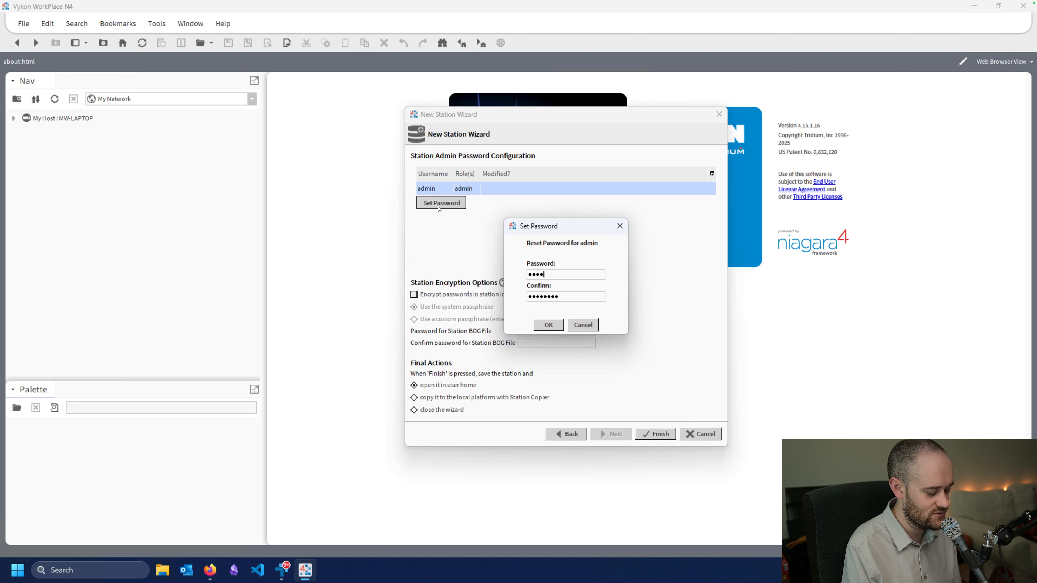
{"action": "type", "text": "•••"}
{"action": "key", "text": "Tab"}
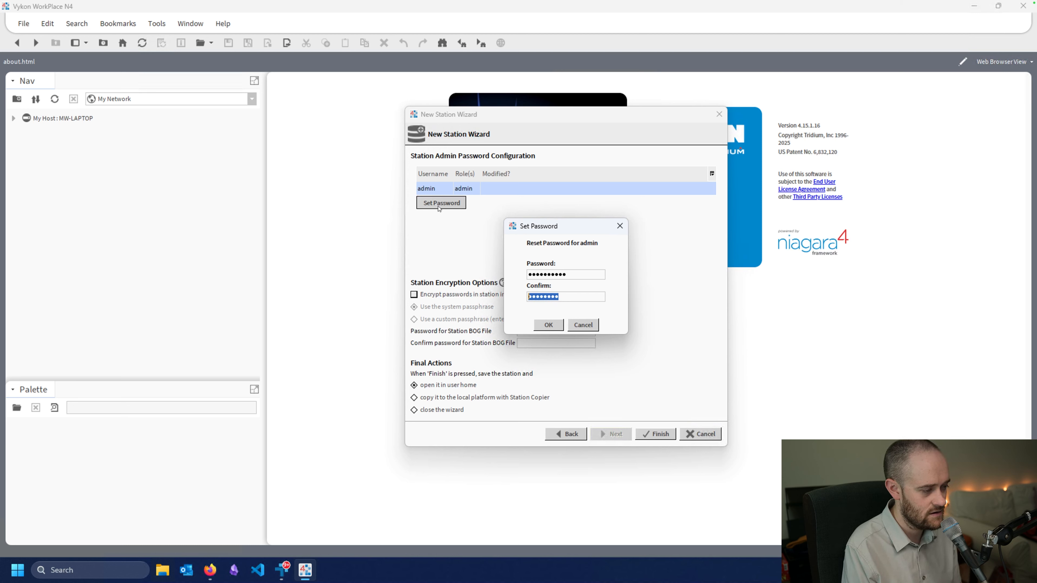
{"action": "type", "text": "•••••••••"}
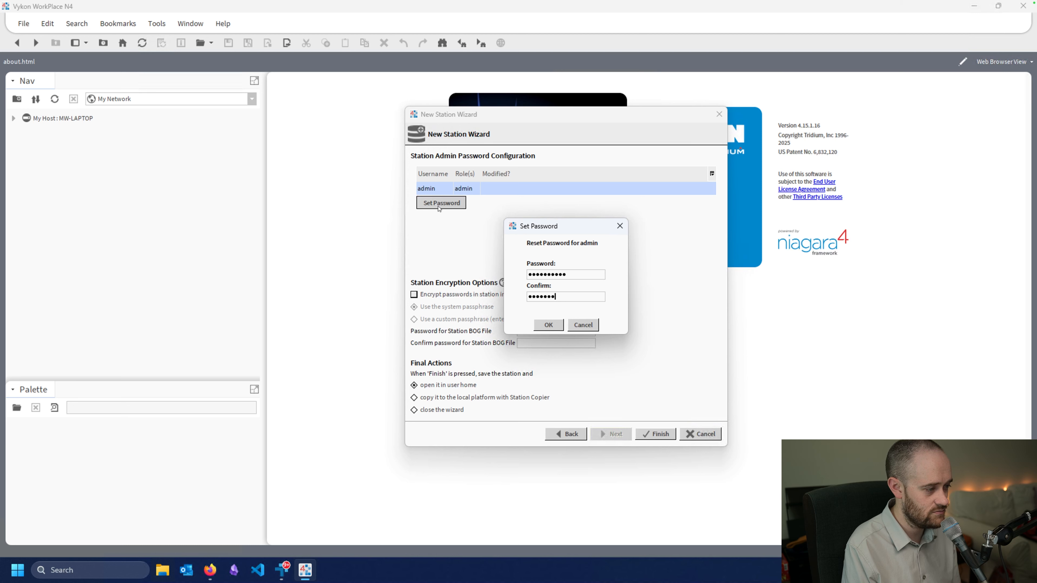
{"action": "type", "text": "••"}
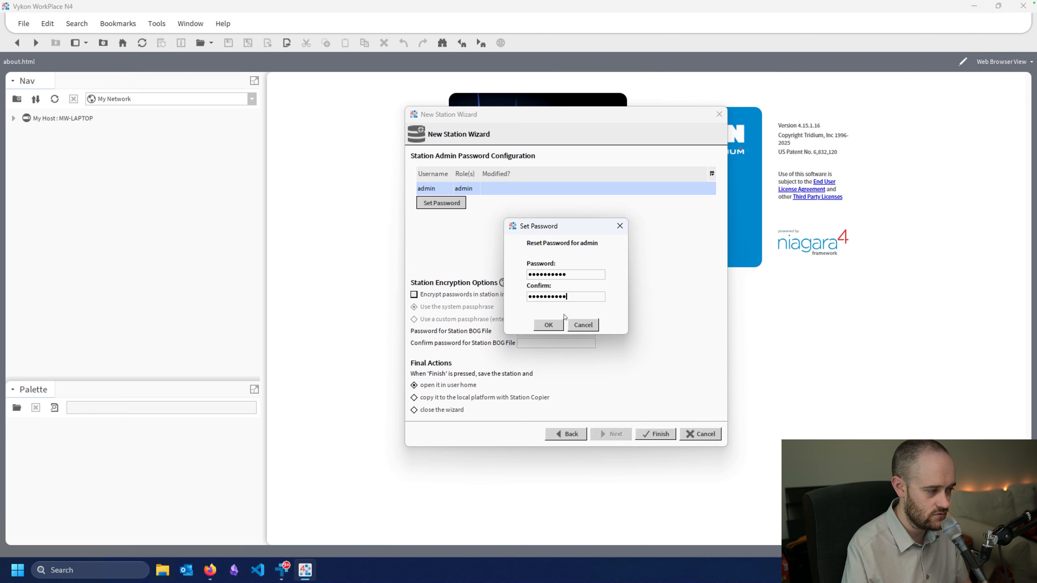
{"action": "left_click", "coordinate": [548, 325]}
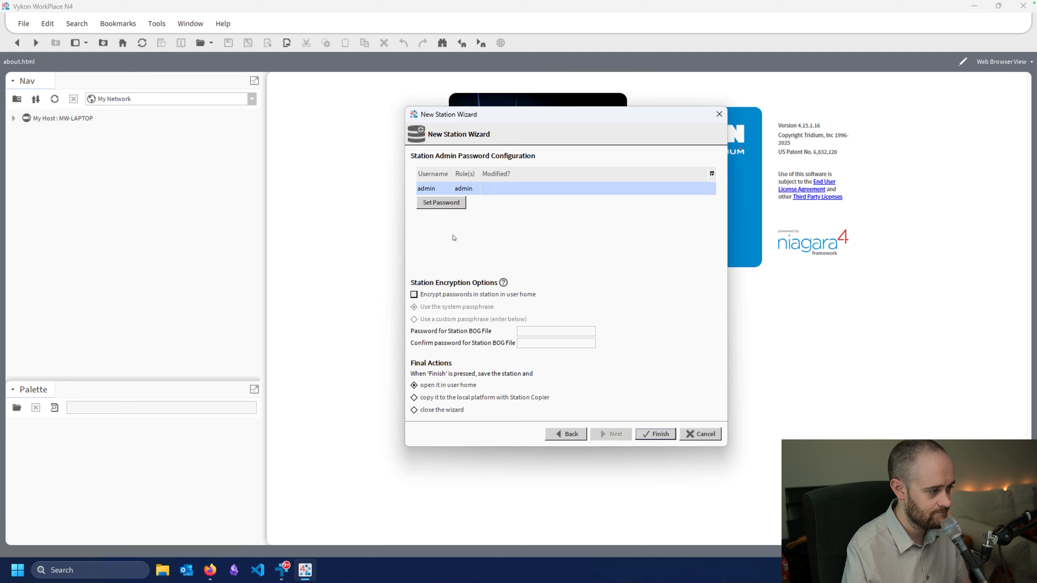
Enable password encryption in user home, choose copying to the local platform with Station Copier, and finish.
{"action": "left_click", "coordinate": [415, 295]}
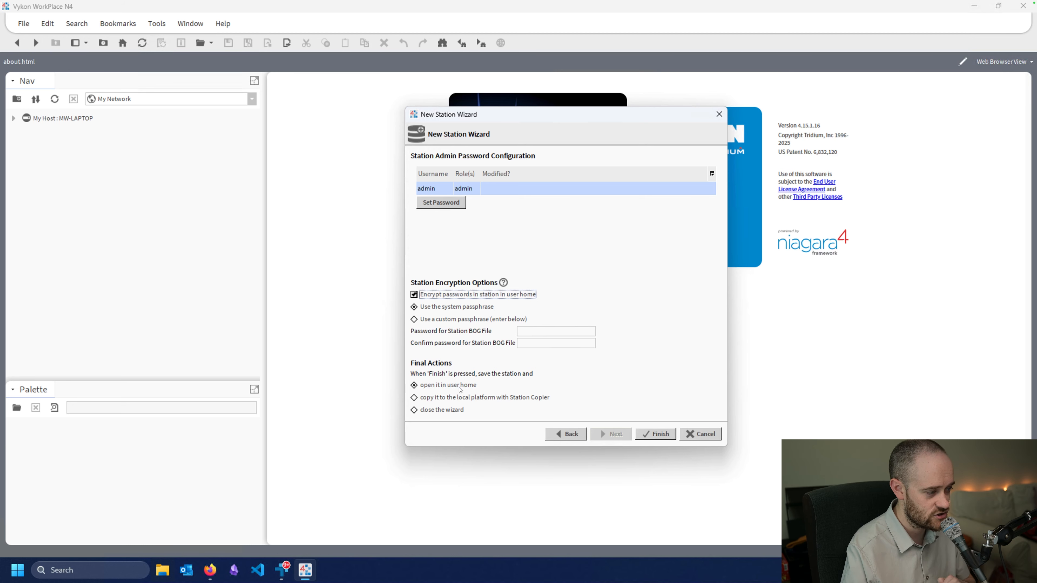
{"action": "left_click", "coordinate": [455, 402]}
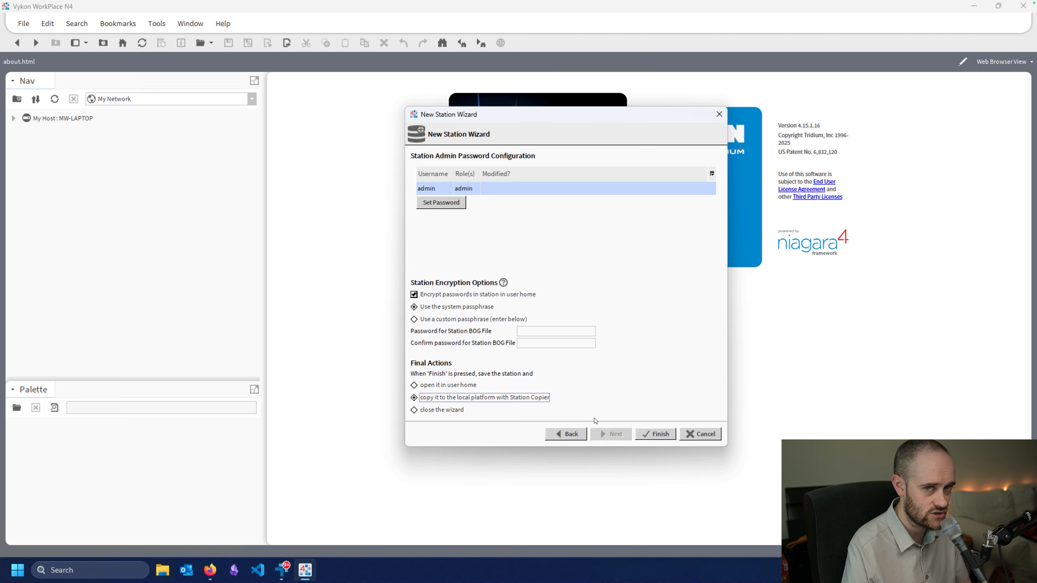
{"action": "left_click", "coordinate": [659, 434]}
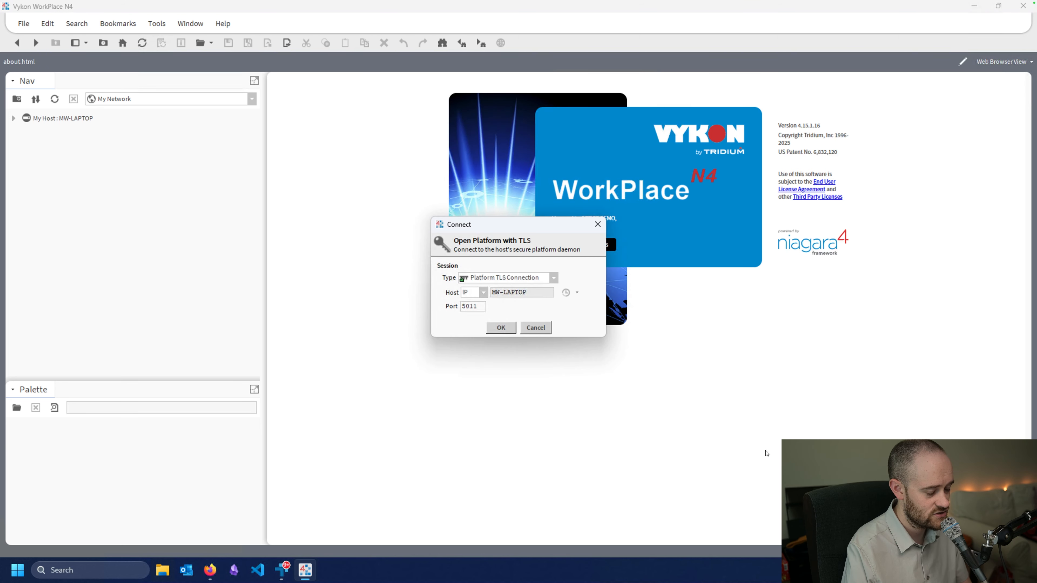
Accept the TLS connection to the MW-LAPTOP platform and log in with the existing credentials.
{"action": "left_click", "coordinate": [512, 328]}
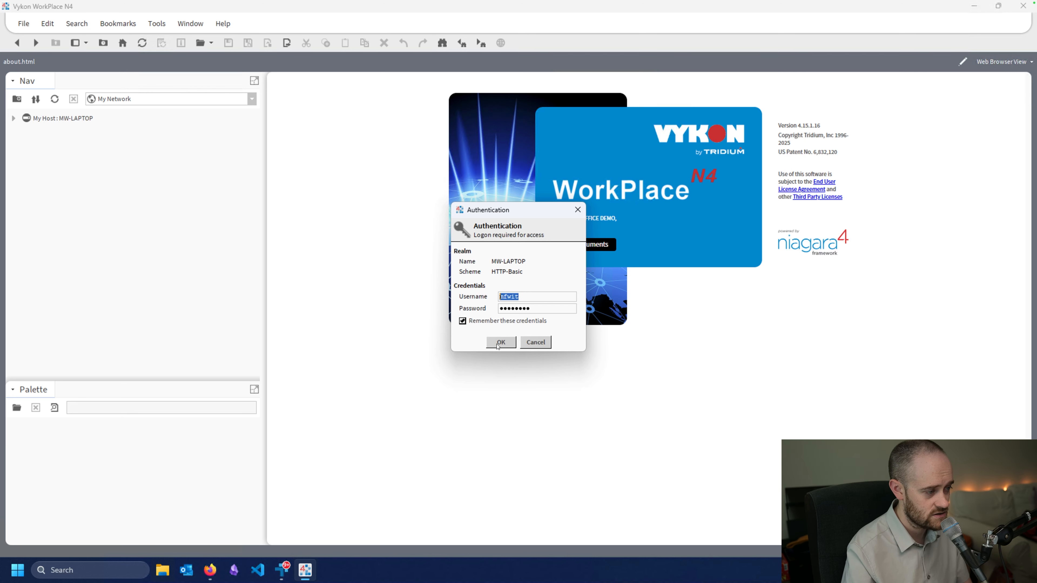
{"action": "left_click", "coordinate": [501, 342]}
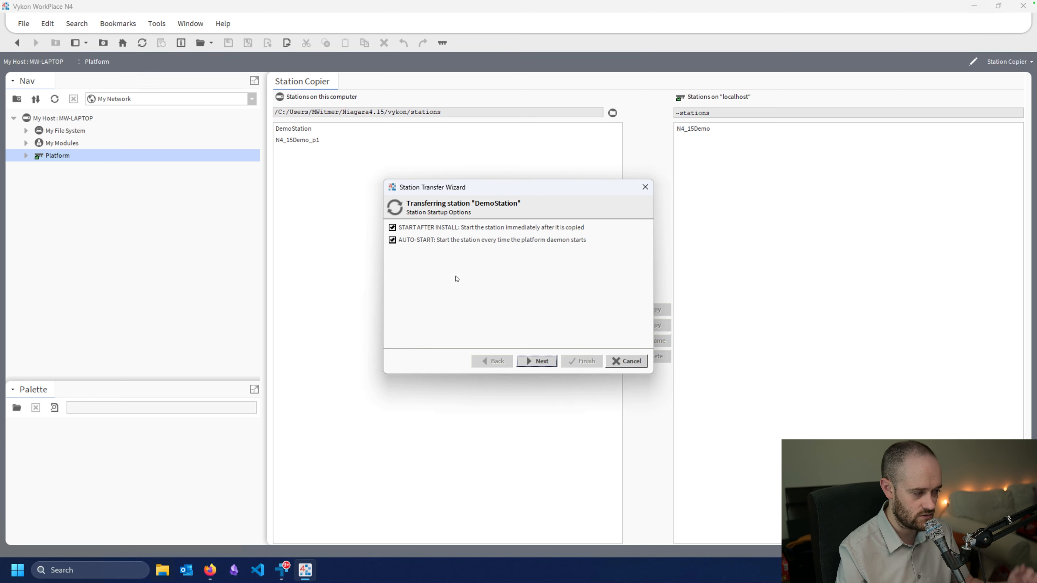
Turn off AUTO-START, transfer DemoStation to localhost, close the report, and silence the Application Director prompt.
{"action": "left_click", "coordinate": [422, 241]}
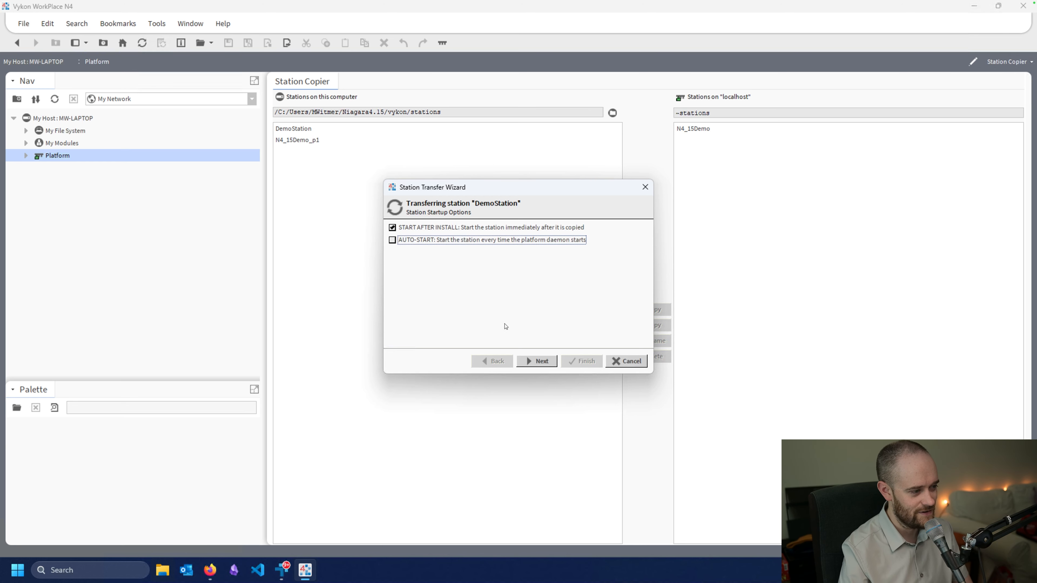
{"action": "left_click", "coordinate": [535, 362]}
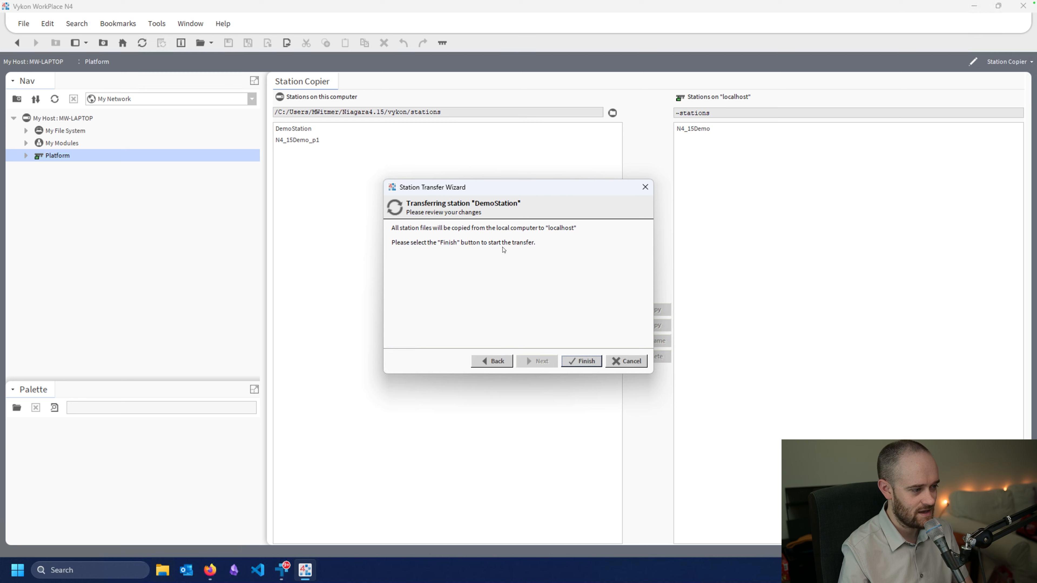
{"action": "left_click", "coordinate": [575, 362]}
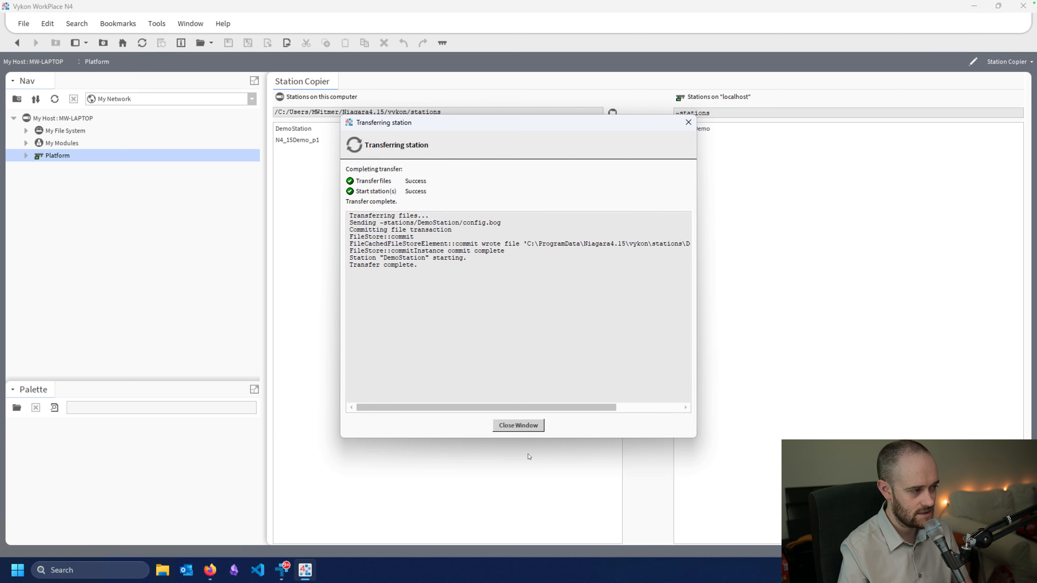
{"action": "left_click", "coordinate": [518, 425]}
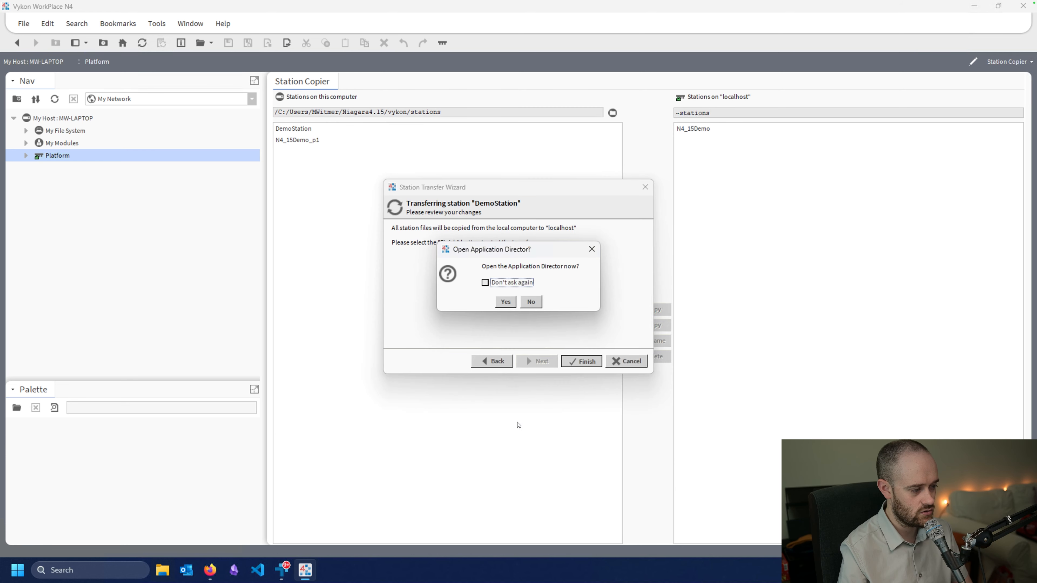
{"action": "left_click", "coordinate": [497, 286]}
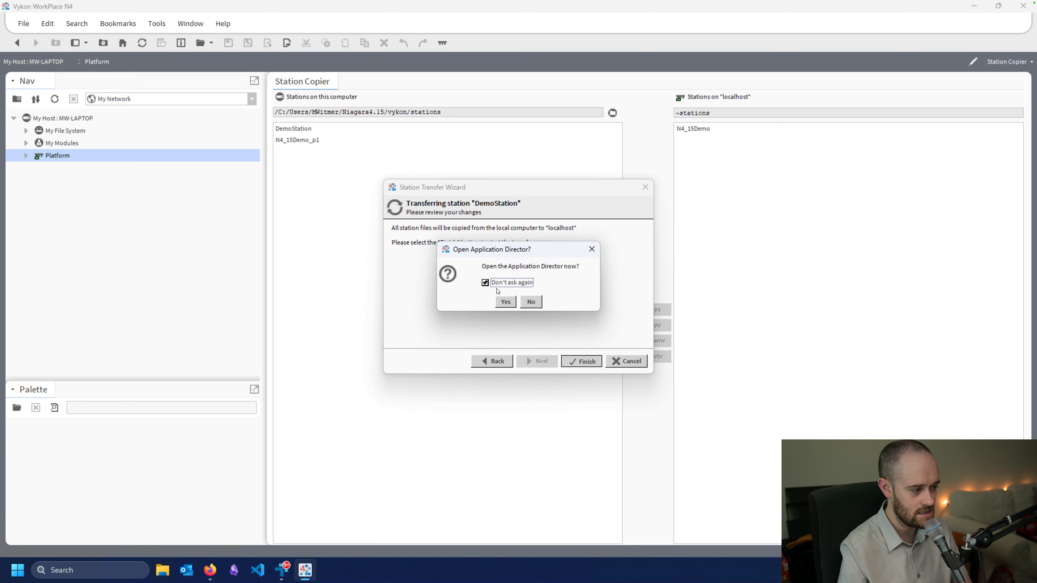
Open Application Director and widen the Details column to show fox 4911 and HTTPS 443.
{"action": "left_click", "coordinate": [505, 302]}
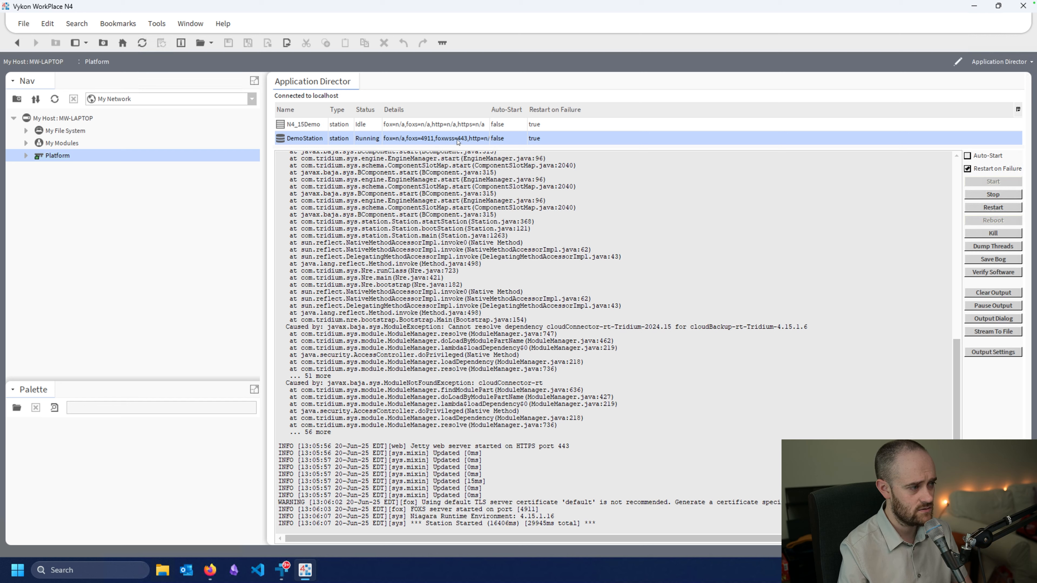
{"action": "left_click_drag", "start_coordinate": [489, 110], "coordinate": [556, 111]}
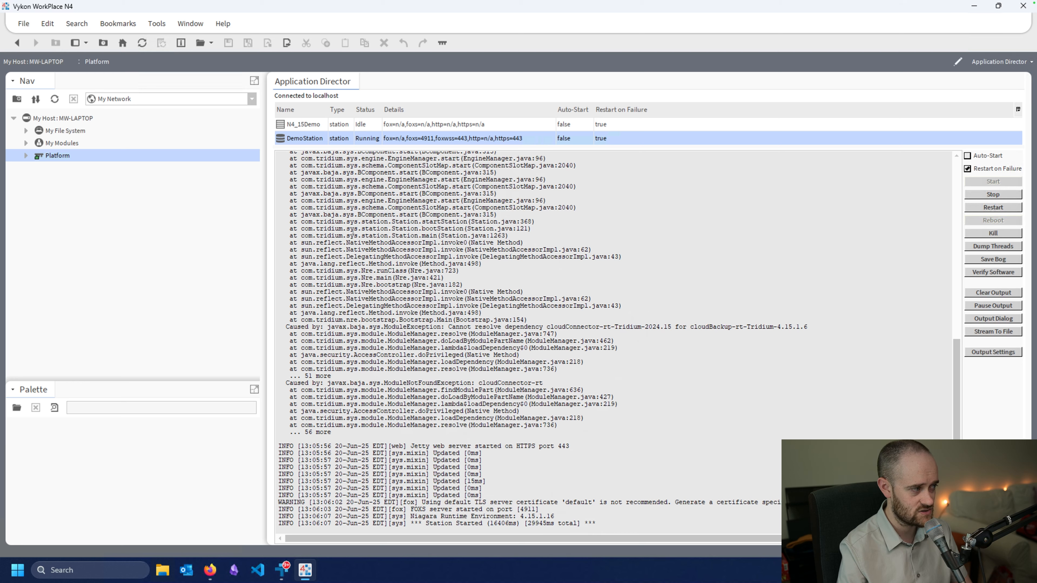
Open the station on My Host over TLS port 4911.
{"action": "right_click", "coordinate": [66, 121]}
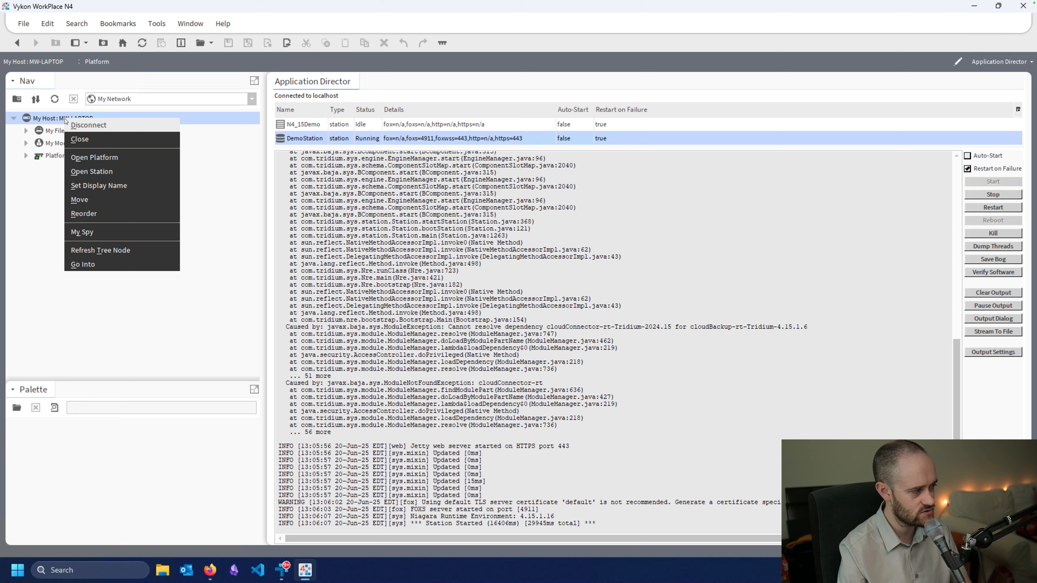
{"action": "left_click", "coordinate": [92, 171]}
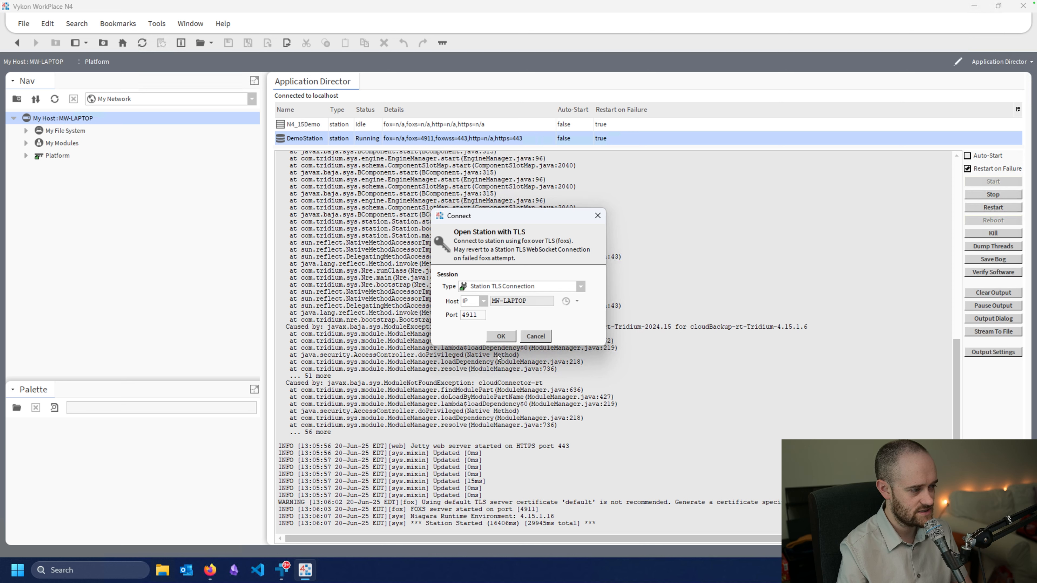
{"action": "double_click", "coordinate": [477, 317]}
{"action": "left_click", "coordinate": [503, 335]}
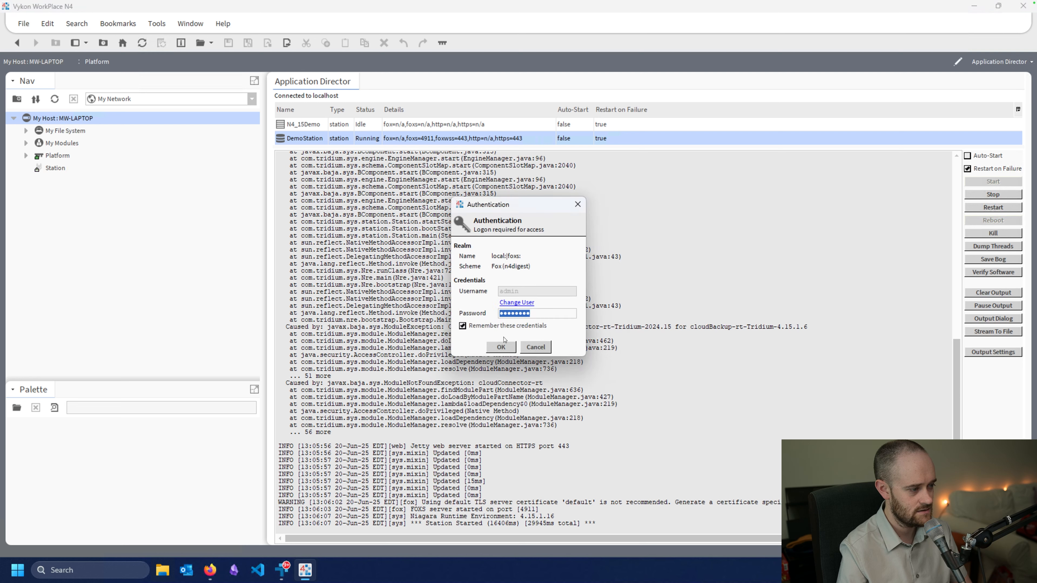
Log on to the station as the admin user with its password.
{"action": "left_click", "coordinate": [510, 303]}
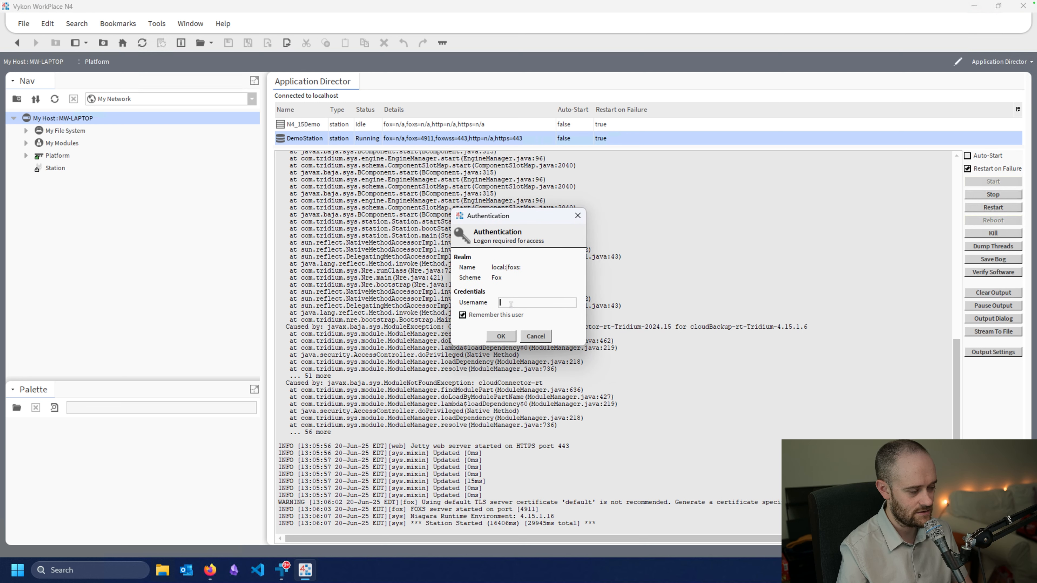
{"action": "type", "text": "admin"}
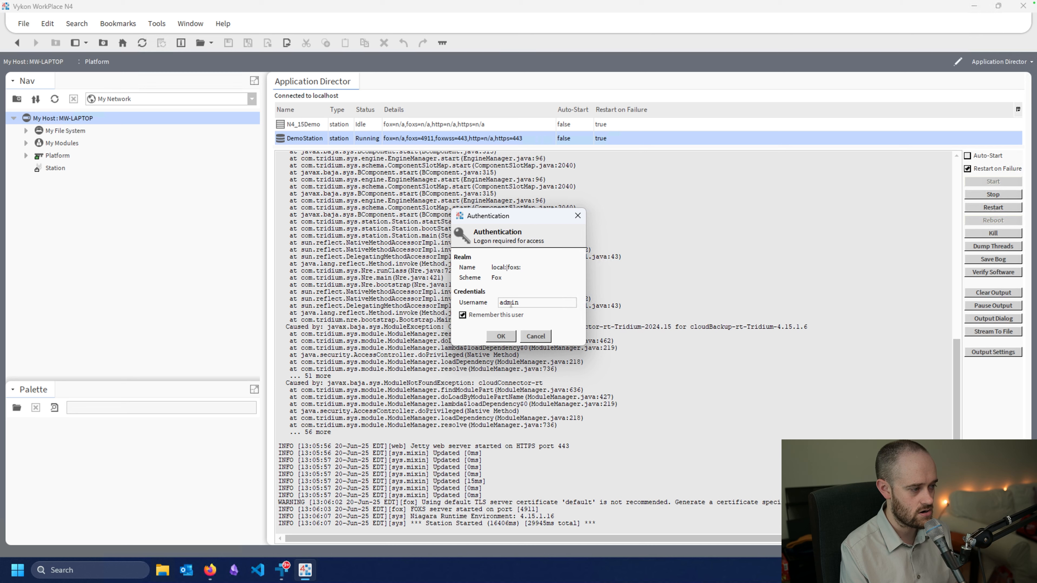
{"action": "key", "text": "Return"}
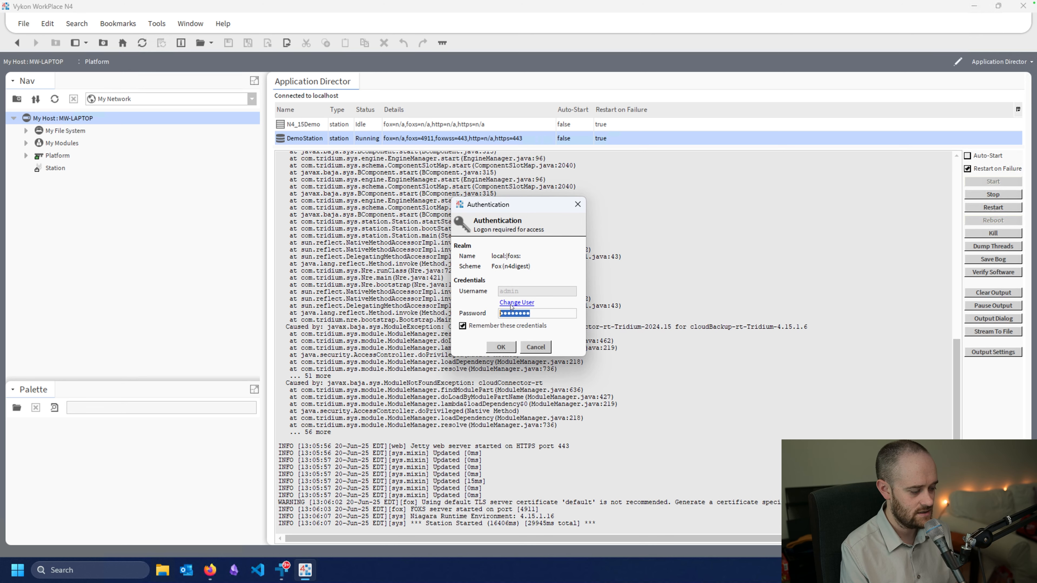
{"action": "type", "text": "*********"}
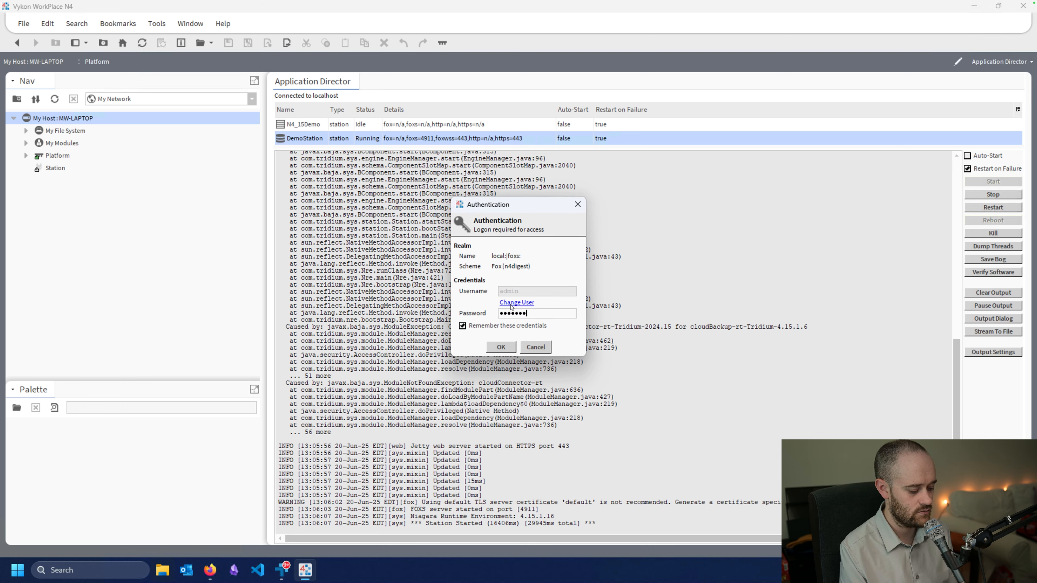
{"action": "type", "text": "*"}
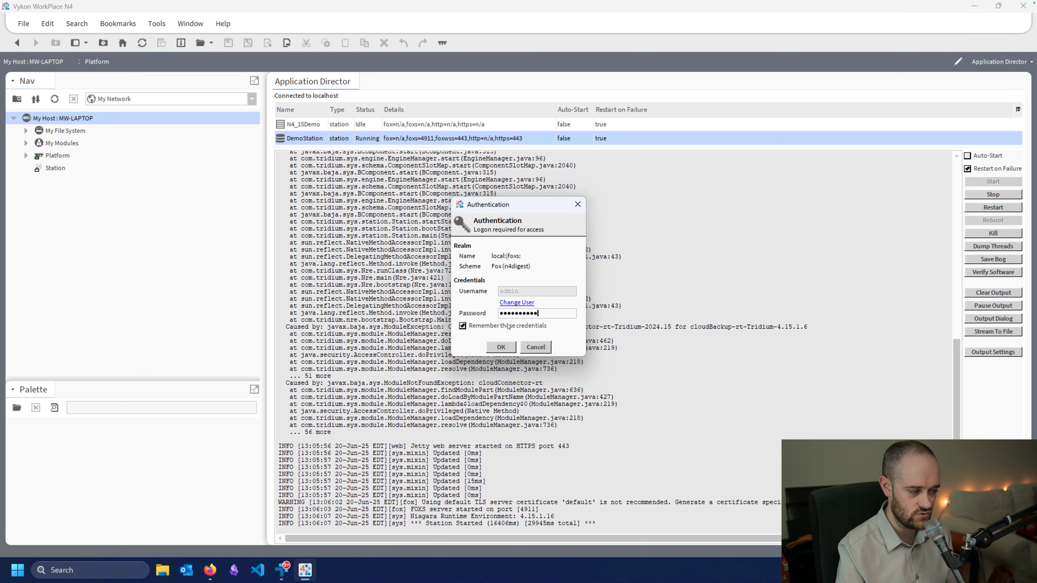
{"action": "left_click", "coordinate": [500, 348]}
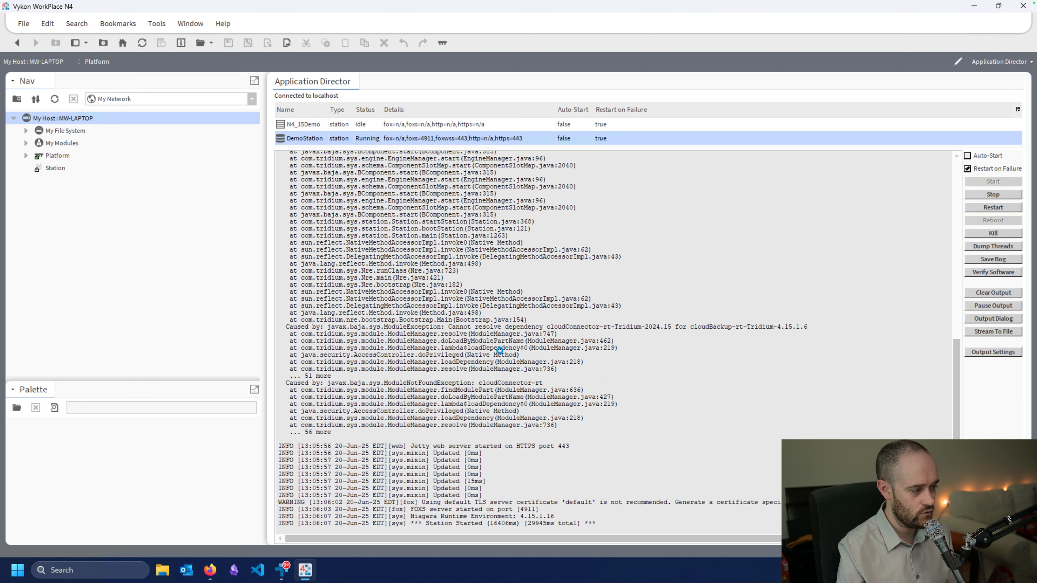